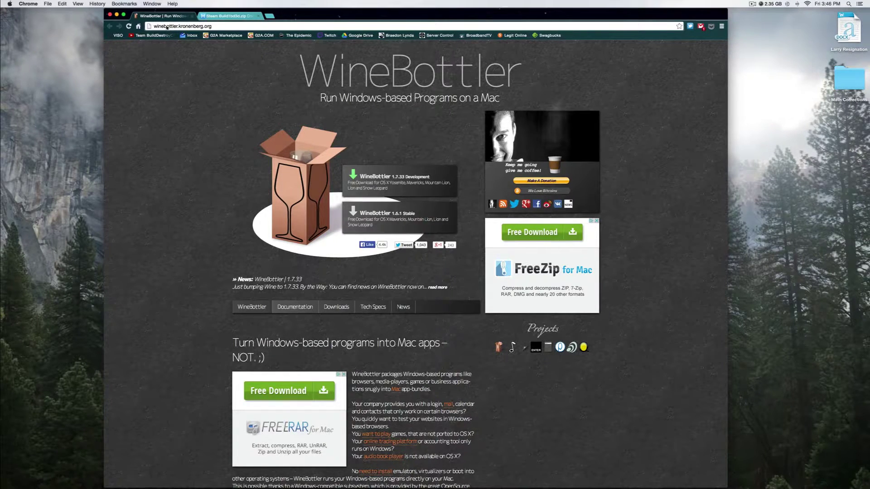
# Step: Start downloading Steam Build1bd3d.zip from its MixtureCloud download page
pyautogui.click(166, 26)
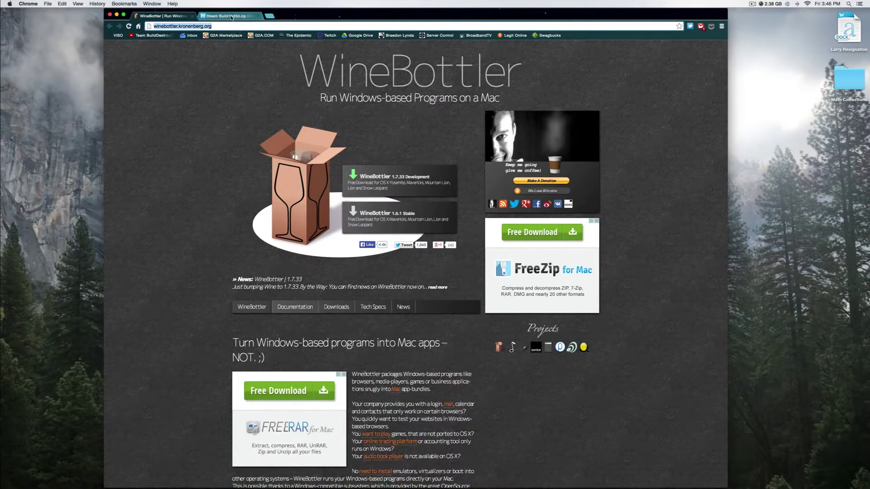
pyautogui.click(232, 15)
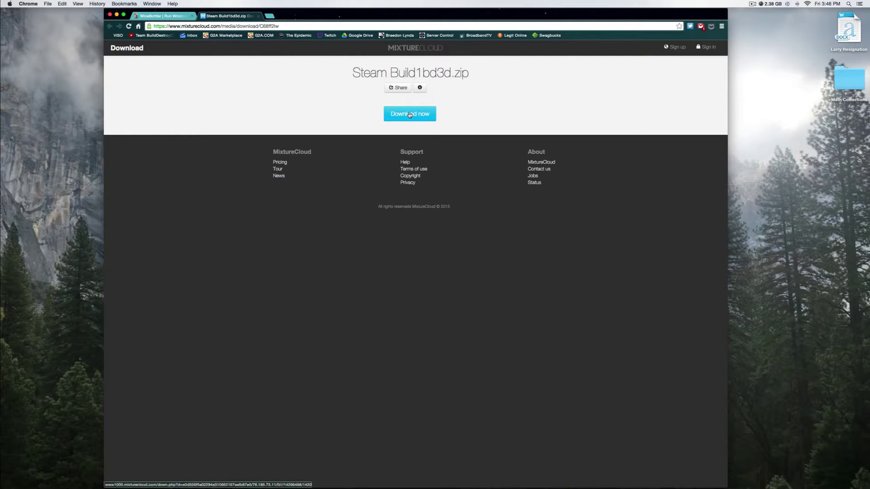
pyautogui.click(410, 115)
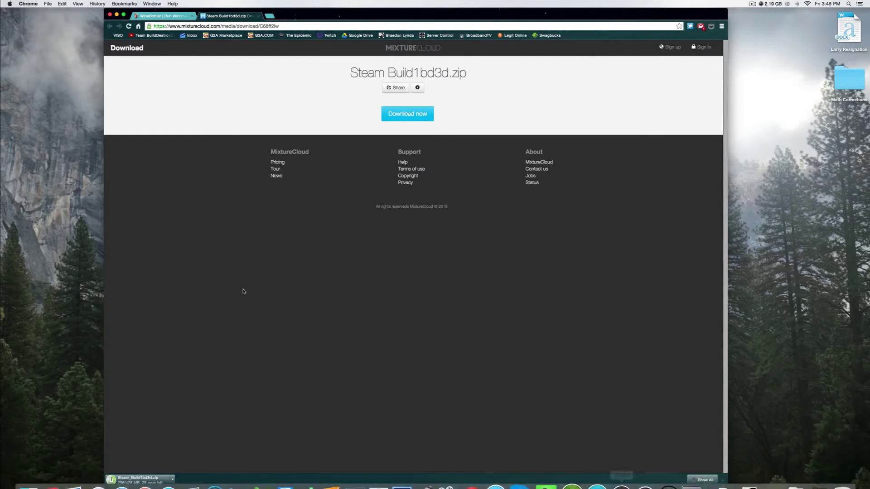
# Step: Dismiss the download bar and launch the Steam Build1bd3d wrapper from the Dock
pyautogui.click(723, 479)
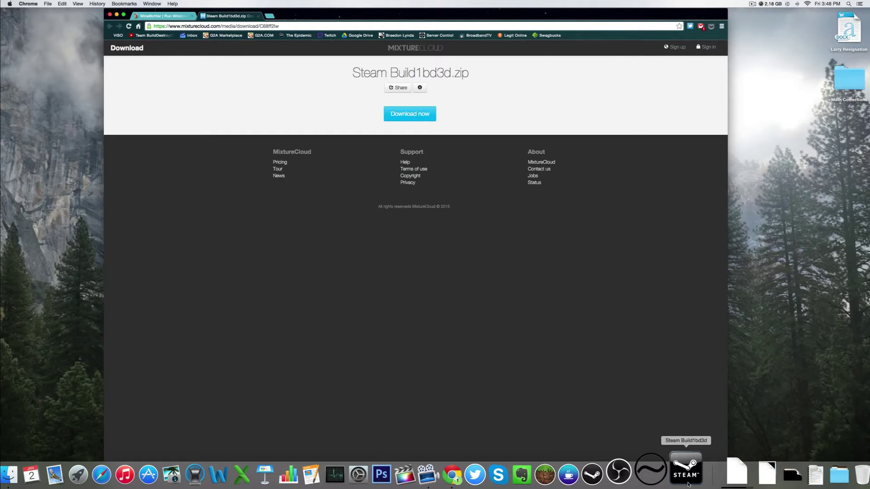
pyautogui.click(687, 474)
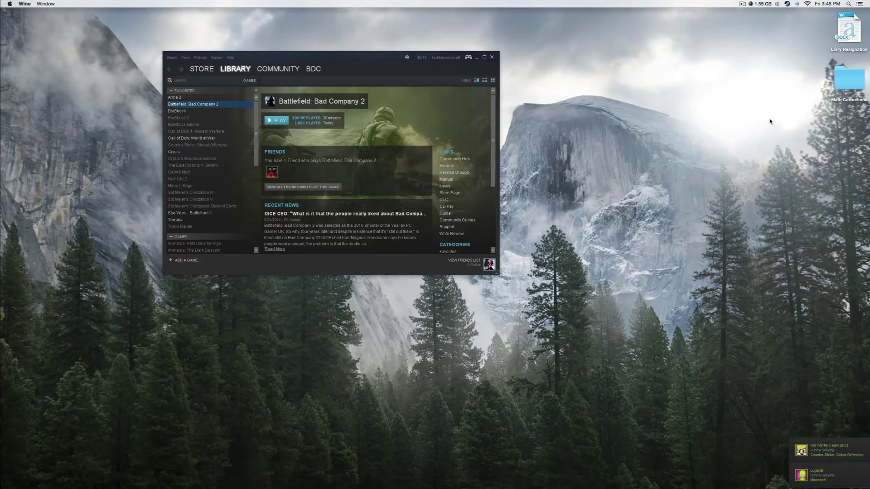
# Step: Browse Arma 2, Bad Company 2, BioShock, World at War, Crysis, Battlefront II, ending on Terraria
pyautogui.click(192, 97)
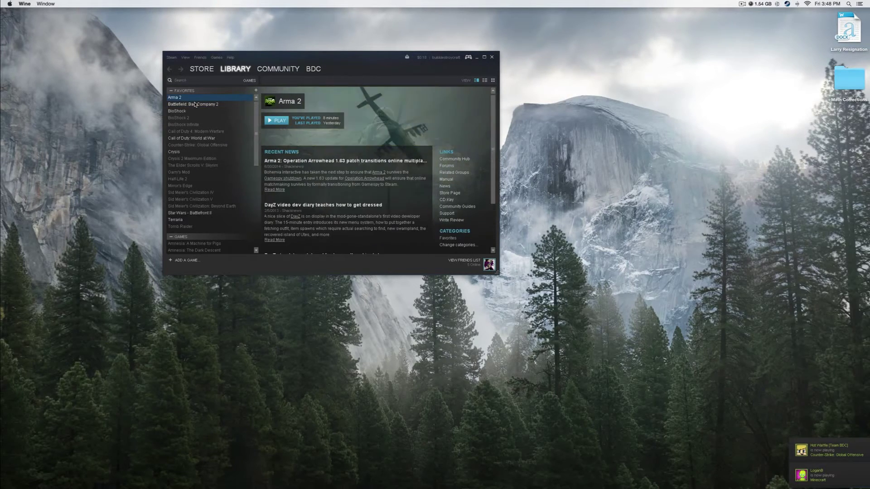
pyautogui.click(193, 104)
pyautogui.click(178, 111)
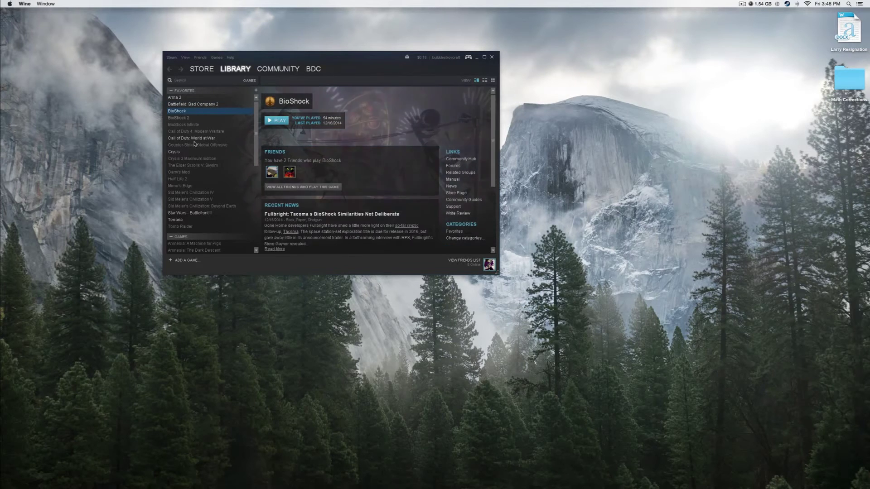
pyautogui.click(192, 138)
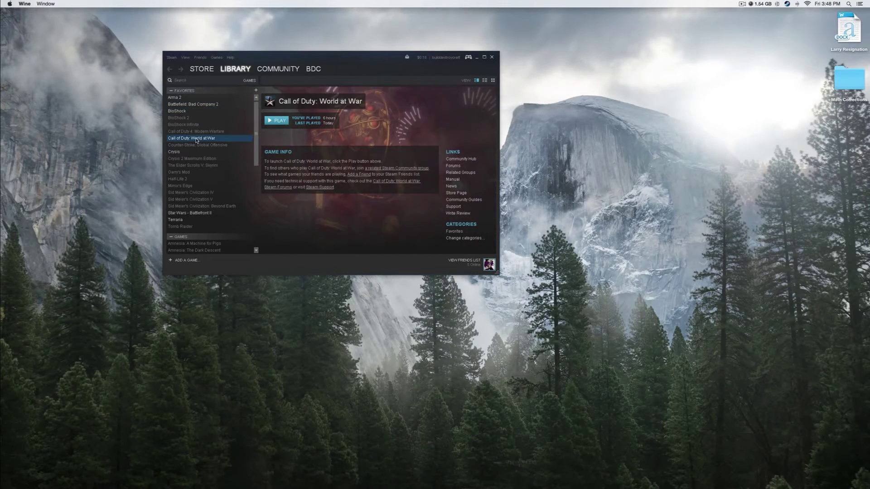
pyautogui.click(177, 152)
pyautogui.click(192, 213)
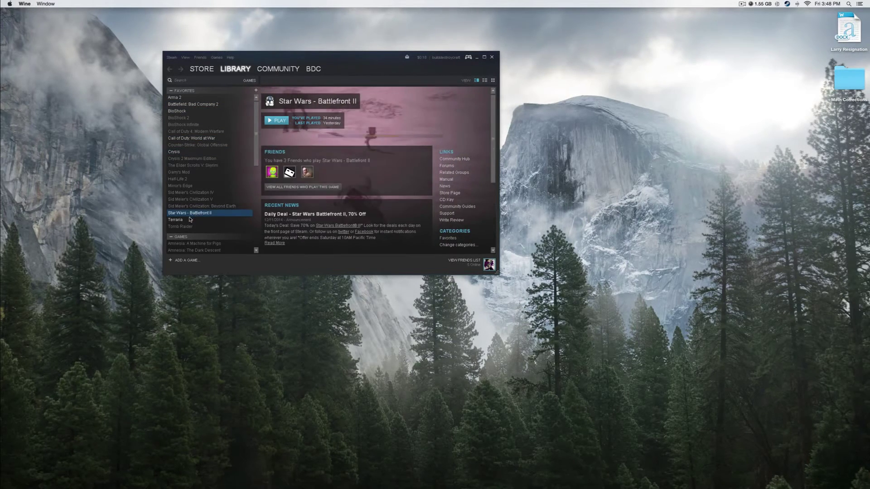
pyautogui.click(189, 221)
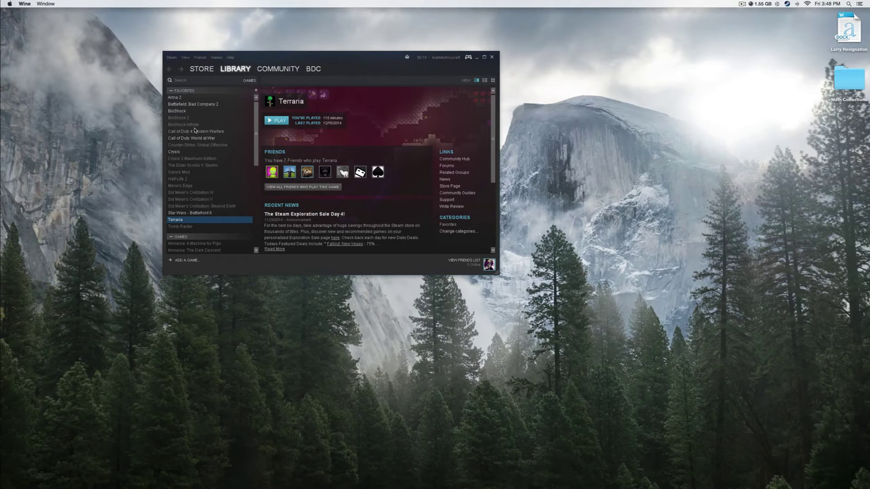
# Step: Switch Steam to the Store front page to view featured deals and new releases
pyautogui.click(201, 69)
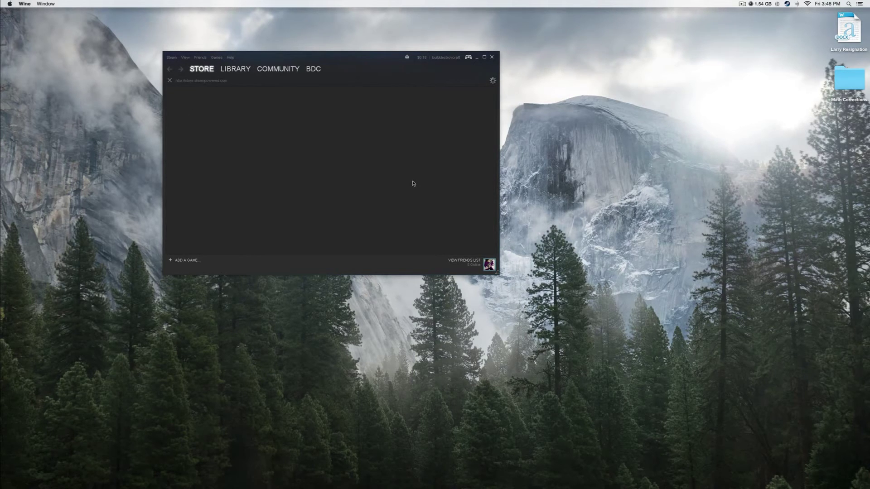
pyautogui.scroll(-2, 320, 197)
pyautogui.scroll(2, 321, 197)
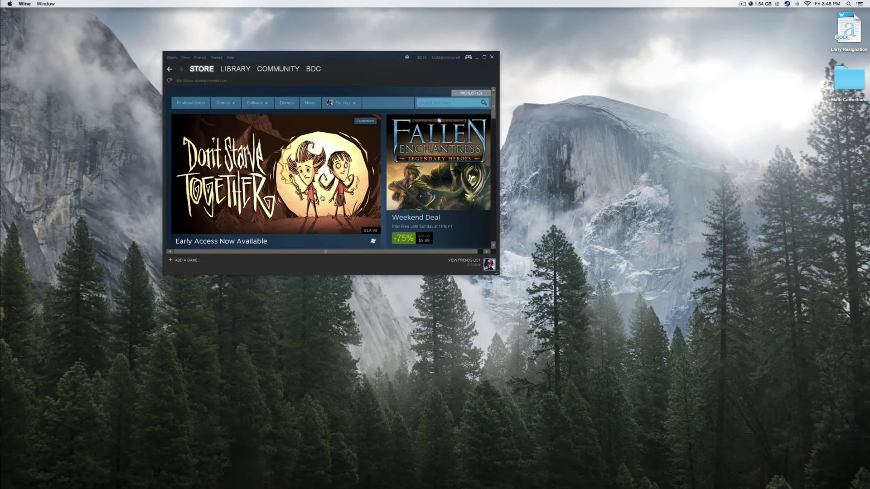
pyautogui.scroll(-2, 322, 198)
pyautogui.scroll(-2, 322, 198)
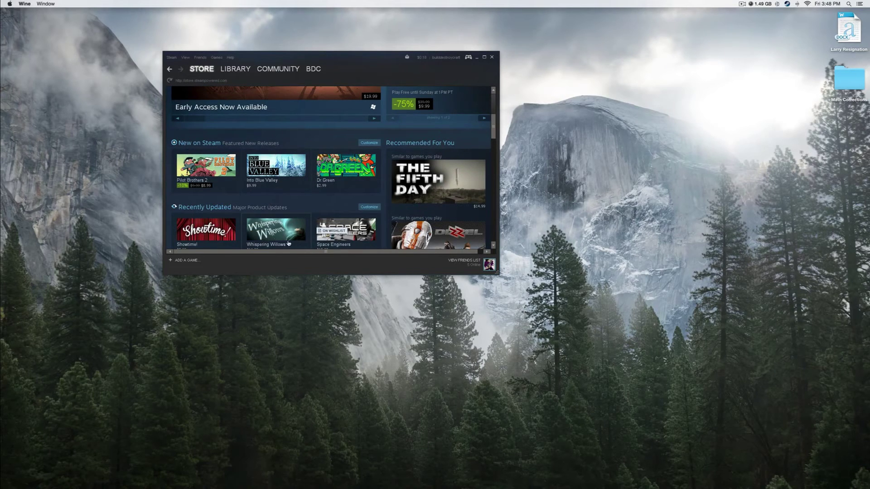